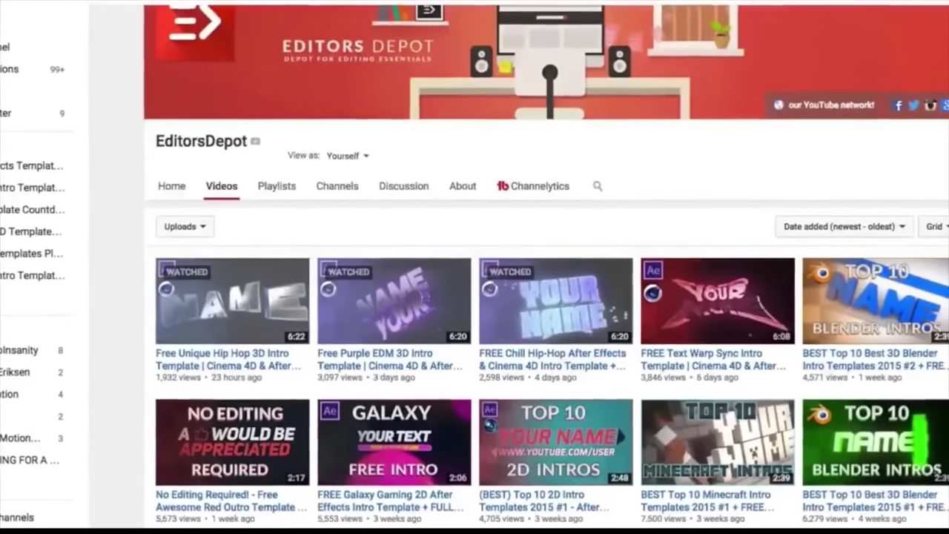
Scroll through the EditorsDepot Videos grid to the bottom of the uploads list.
{"action": "scroll", "coordinate": [474, 296], "scroll_direction": "down", "scroll_amount": 2}
{"action": "scroll", "coordinate": [475, 297], "scroll_direction": "down", "scroll_amount": 2}
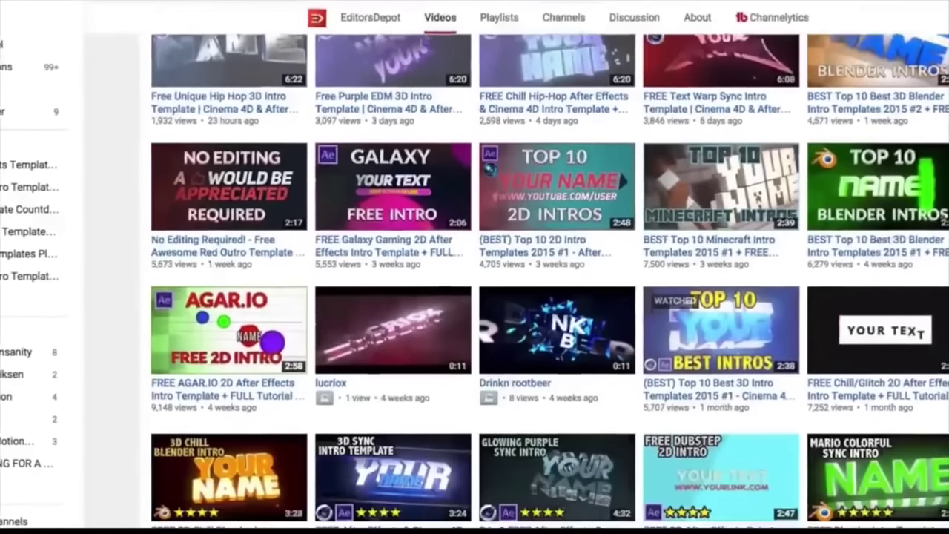
{"action": "scroll", "coordinate": [475, 297], "scroll_direction": "down", "scroll_amount": 1}
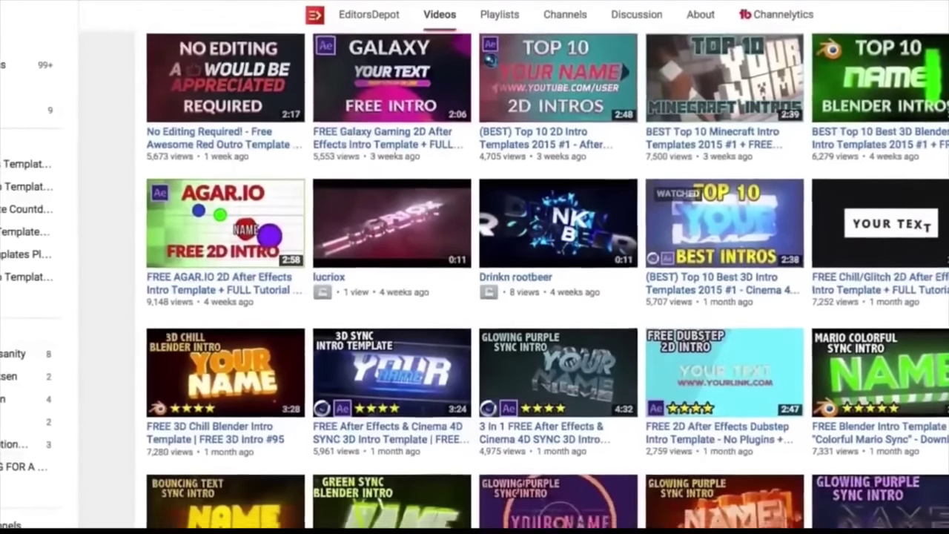
{"action": "scroll", "coordinate": [474, 297], "scroll_direction": "down", "scroll_amount": 2}
{"action": "scroll", "coordinate": [475, 297], "scroll_direction": "down", "scroll_amount": 2}
{"action": "scroll", "coordinate": [475, 297], "scroll_direction": "down", "scroll_amount": 1}
{"action": "scroll", "coordinate": [475, 296], "scroll_direction": "down", "scroll_amount": 1}
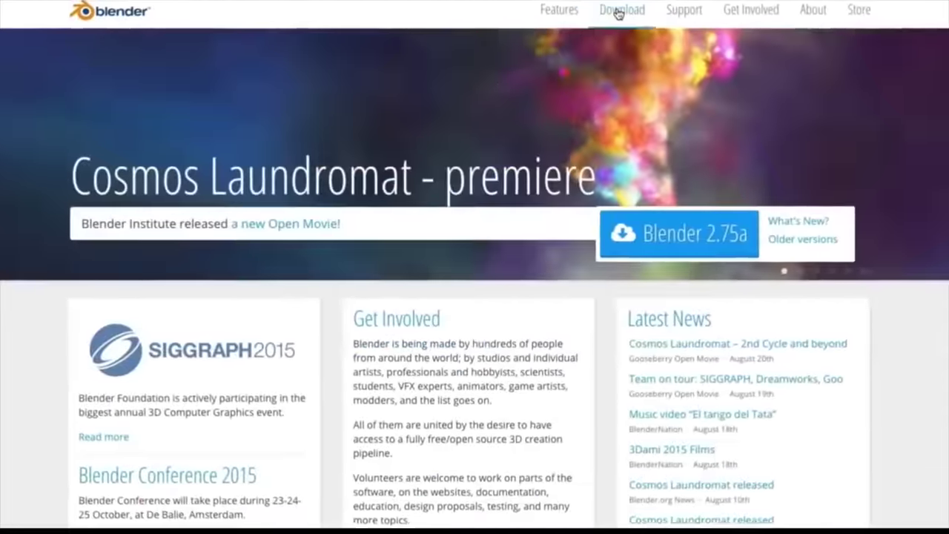
Download the Blender 2.75a Mac OS X .ZIP from blender.org's download page.
{"action": "left_click", "coordinate": [617, 10]}
{"action": "scroll", "coordinate": [444, 208], "scroll_direction": "down", "scroll_amount": 4}
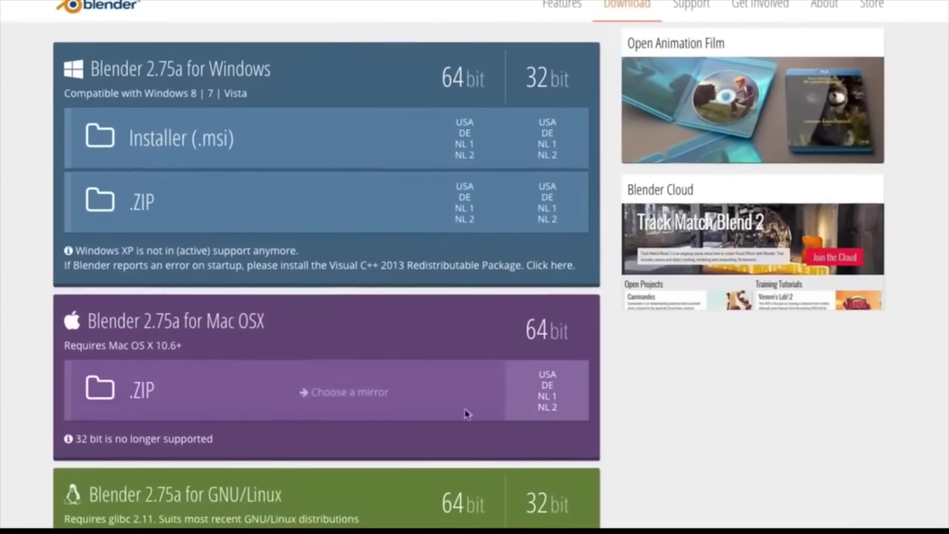
{"action": "left_click", "coordinate": [544, 376]}
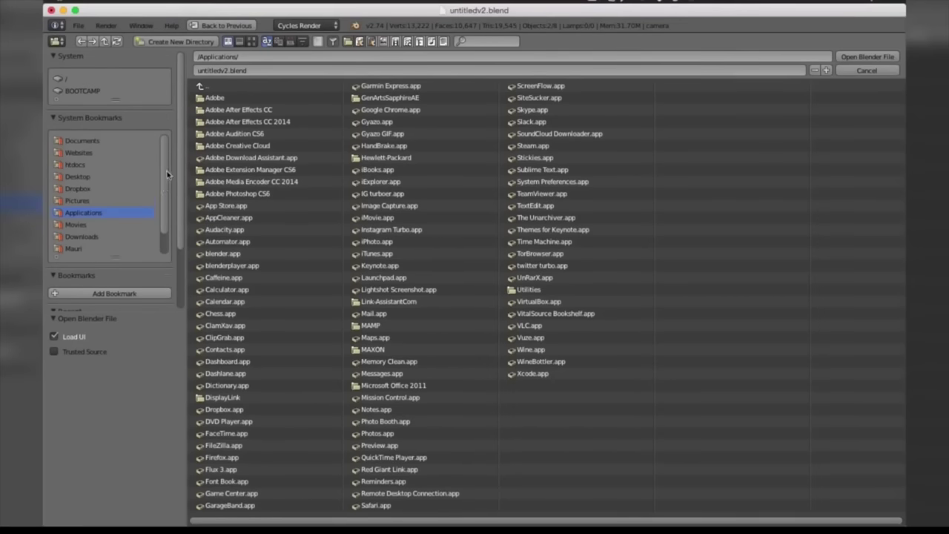
Open Desktop/template #27/untitledv2.blend with Load UI unchecked.
{"action": "left_click", "coordinate": [78, 24]}
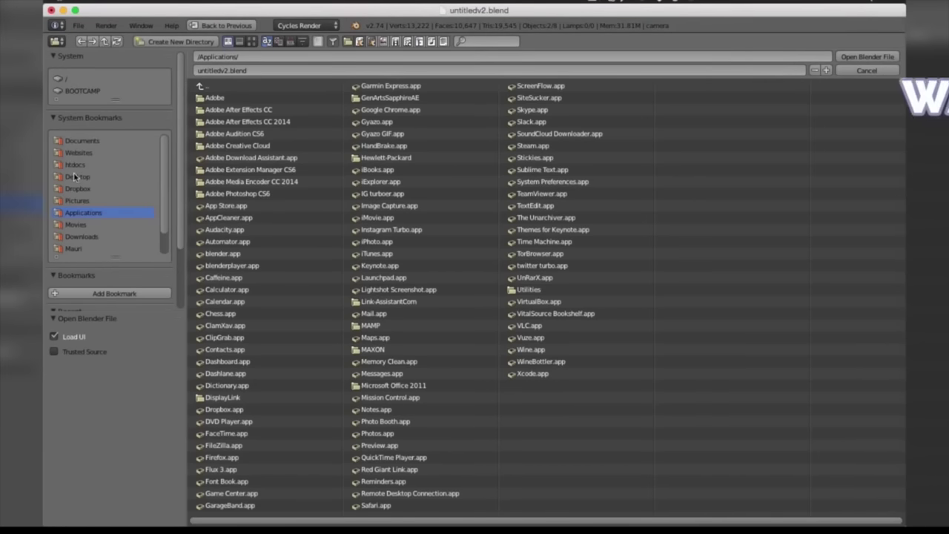
{"action": "left_click", "coordinate": [75, 178]}
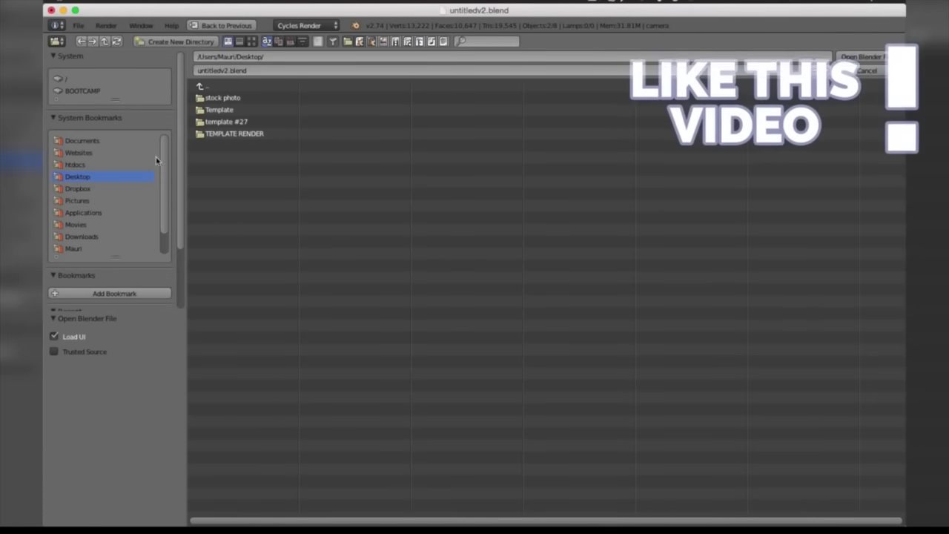
{"action": "left_click", "coordinate": [223, 121]}
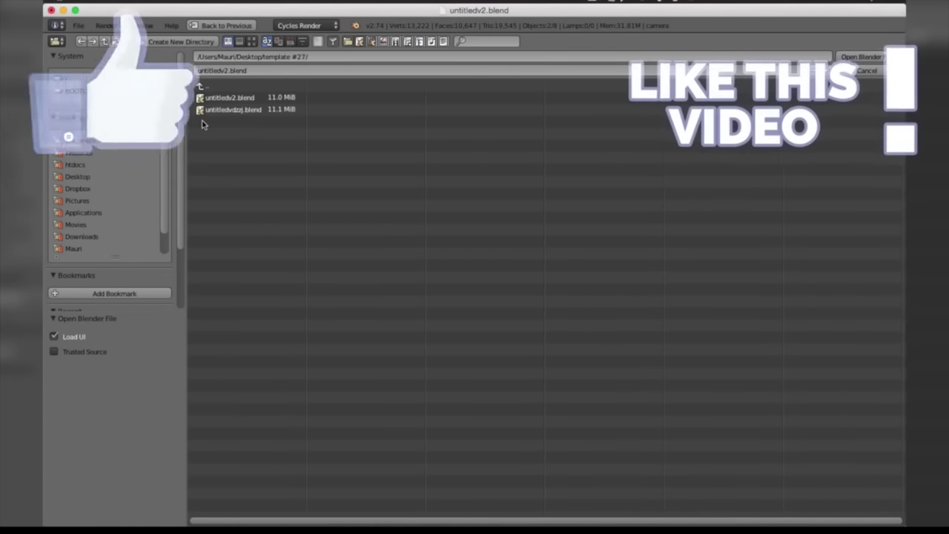
{"action": "left_click", "coordinate": [246, 100]}
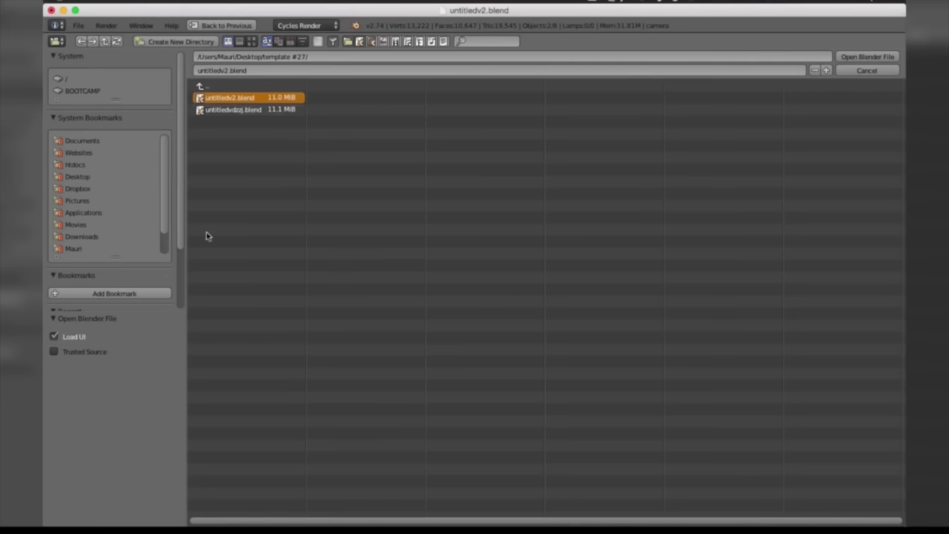
{"action": "left_click", "coordinate": [68, 338]}
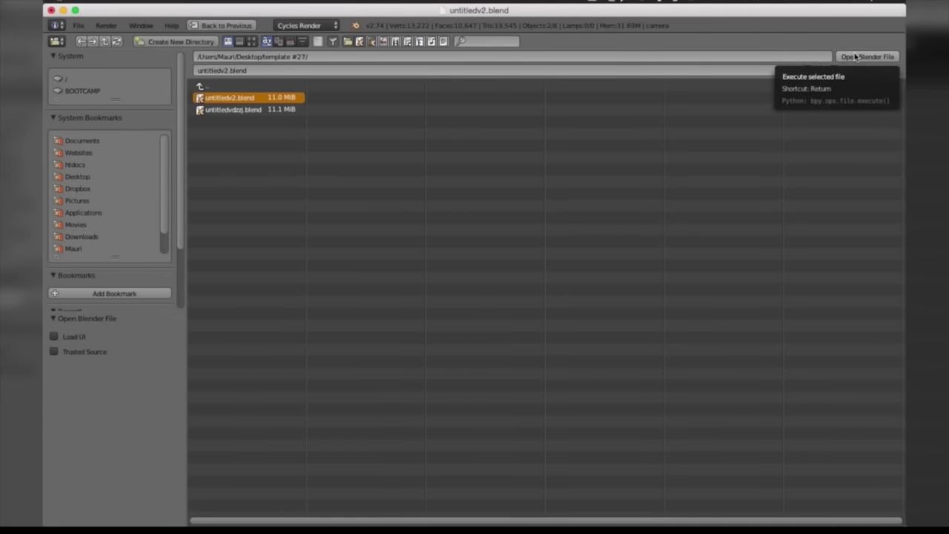
{"action": "left_click", "coordinate": [855, 57]}
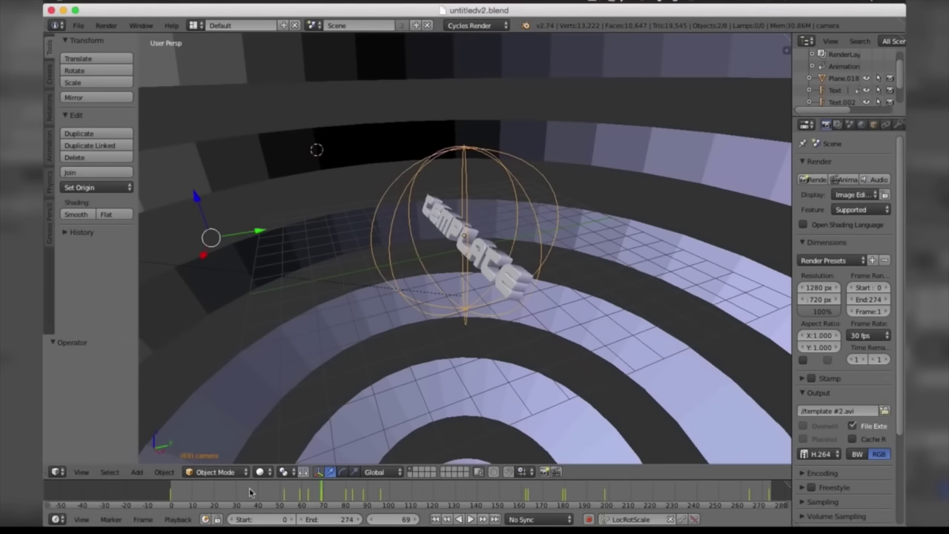
Retype the Text object's wording as 'teD'.
{"action": "right_click", "coordinate": [381, 250]}
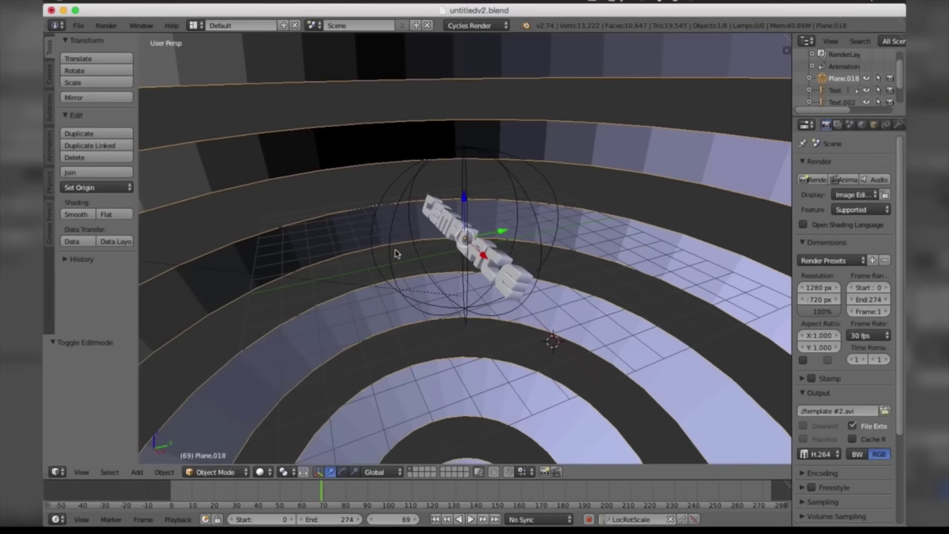
{"action": "right_click", "coordinate": [501, 283]}
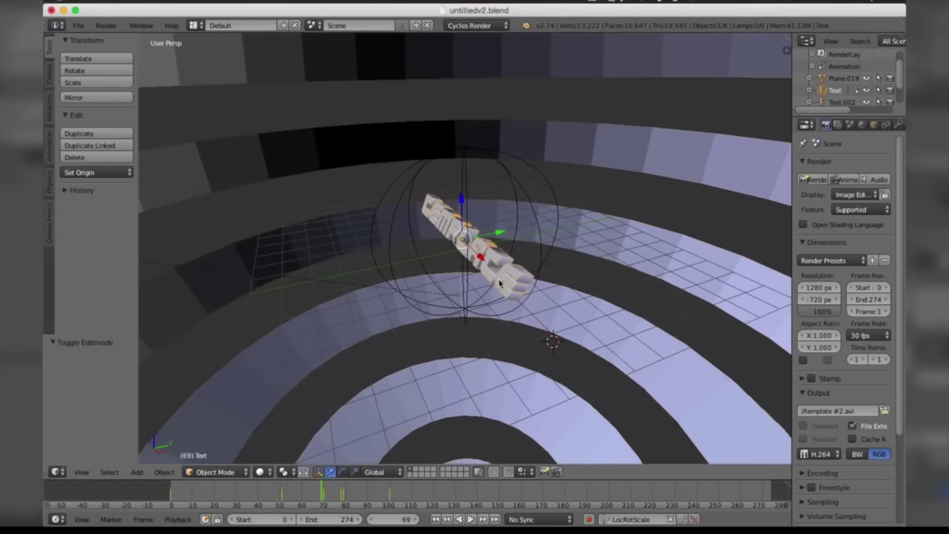
{"action": "key", "text": "Tab"}
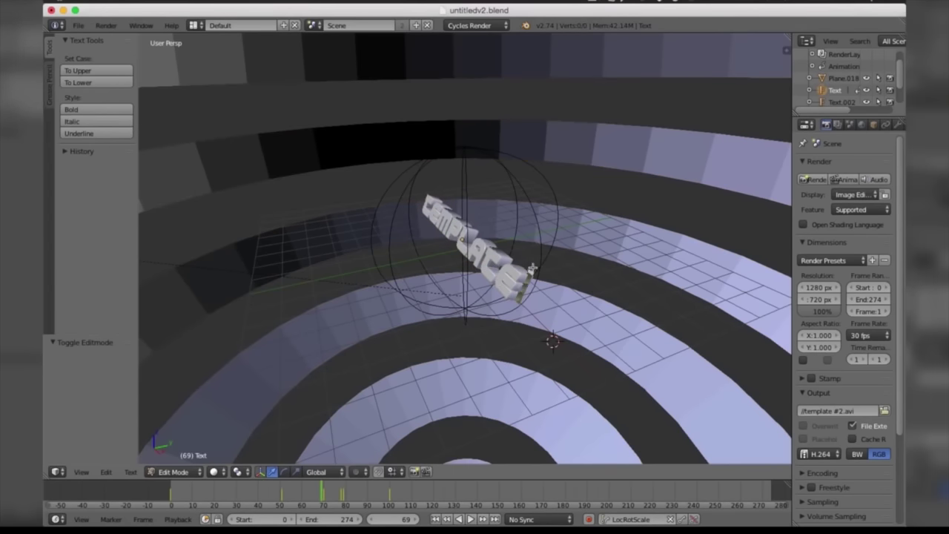
{"action": "key", "text": "BackSpace"}
{"action": "key", "text": "BackSpace"}
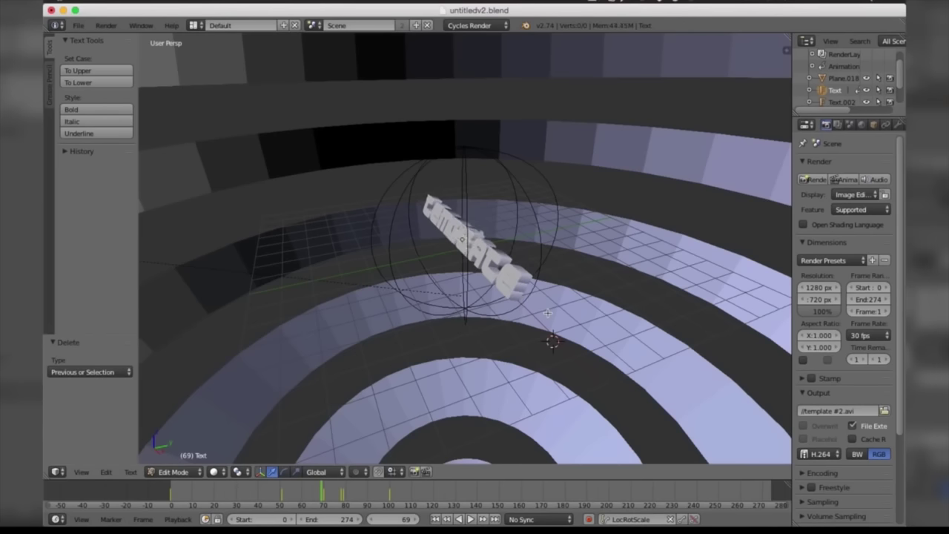
{"action": "type", "text": "te"}
{"action": "type", "text": "D"}
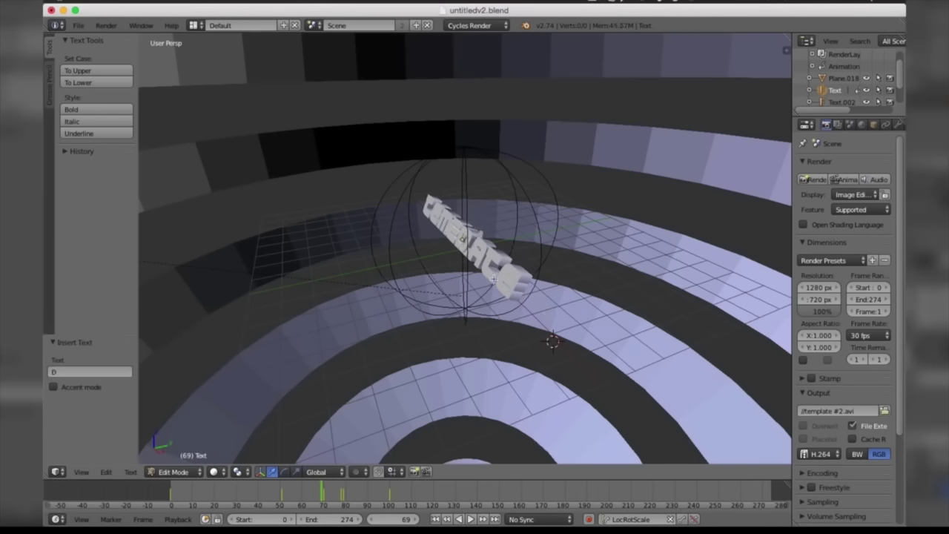
{"action": "key", "text": "Tab"}
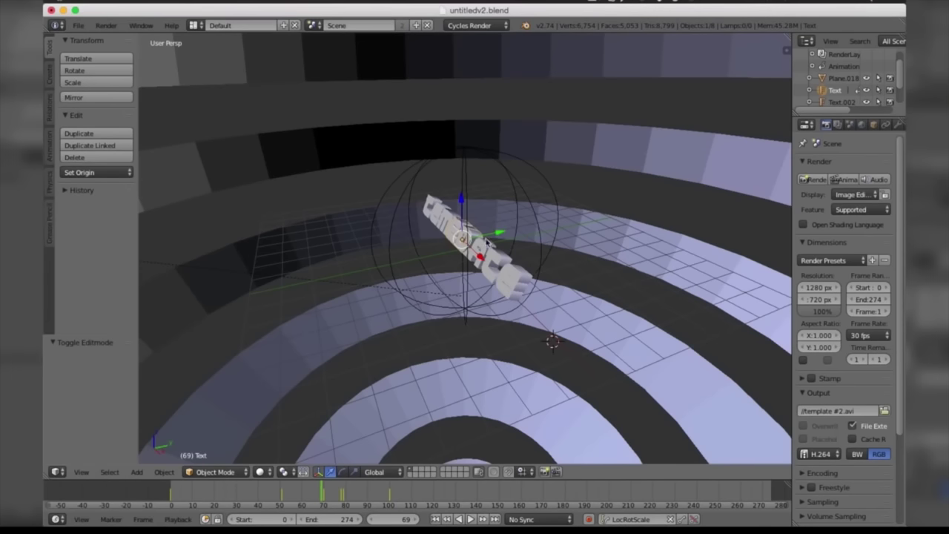
Cut Text.002 down to the single letter 'E'.
{"action": "right_click", "coordinate": [497, 262]}
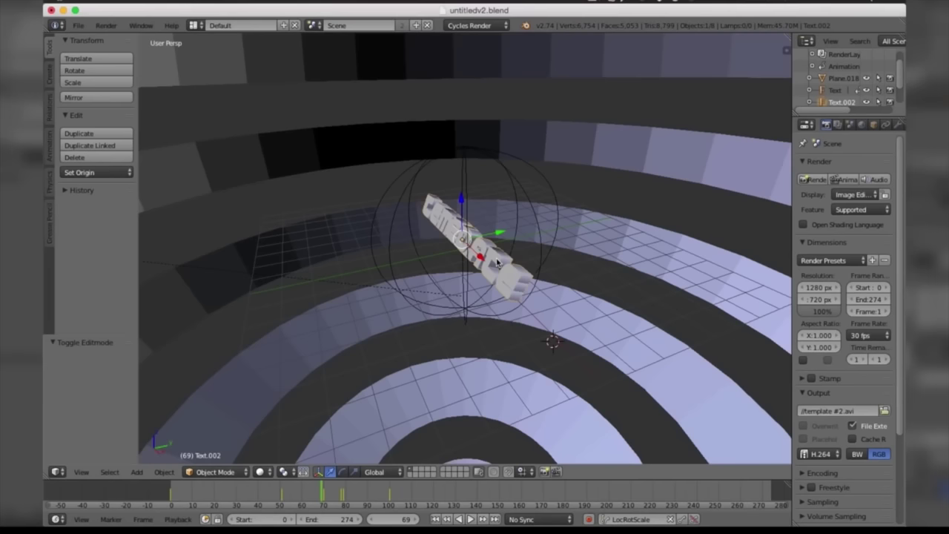
{"action": "key", "text": "Tab"}
{"action": "key", "text": "BackSpace"}
{"action": "key", "text": "BackSpace"}
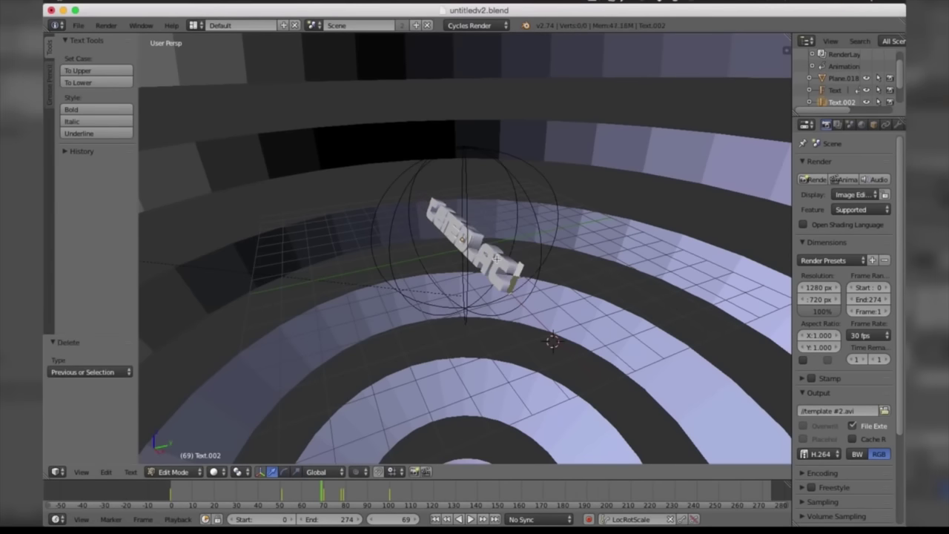
{"action": "key", "text": "BackSpace"}
{"action": "key", "text": "BackSpace"}
{"action": "key", "text": "BackSpace"}
{"action": "key", "text": "BackSpace"}
{"action": "key", "text": "BackSpace"}
{"action": "type", "text": "E"}
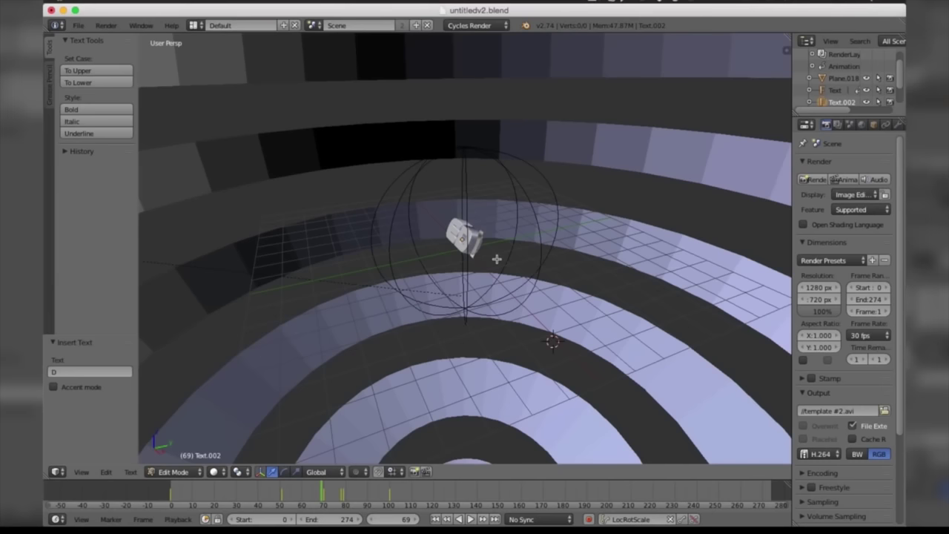
{"action": "key", "text": "Tab"}
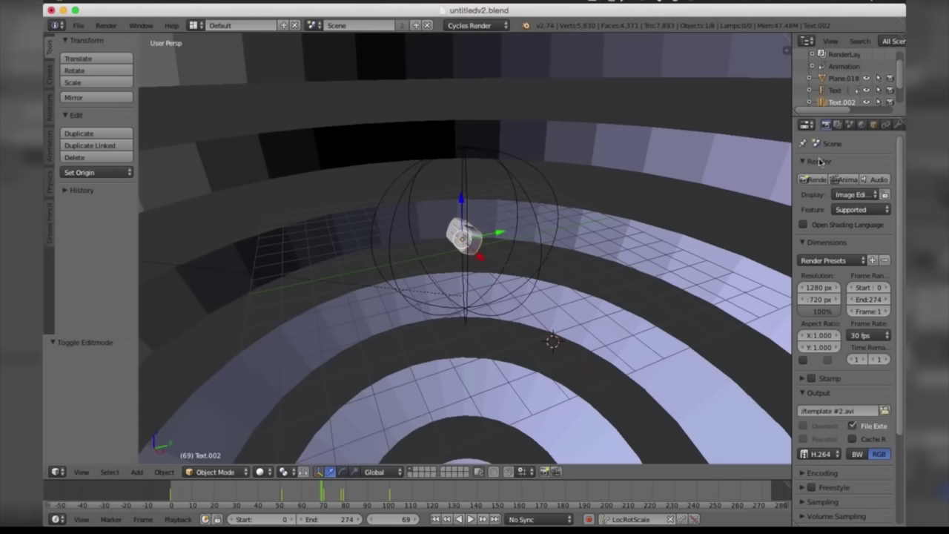
Show the text object's Font panel and unpack its embedded font.
{"action": "left_click", "coordinate": [794, 162]}
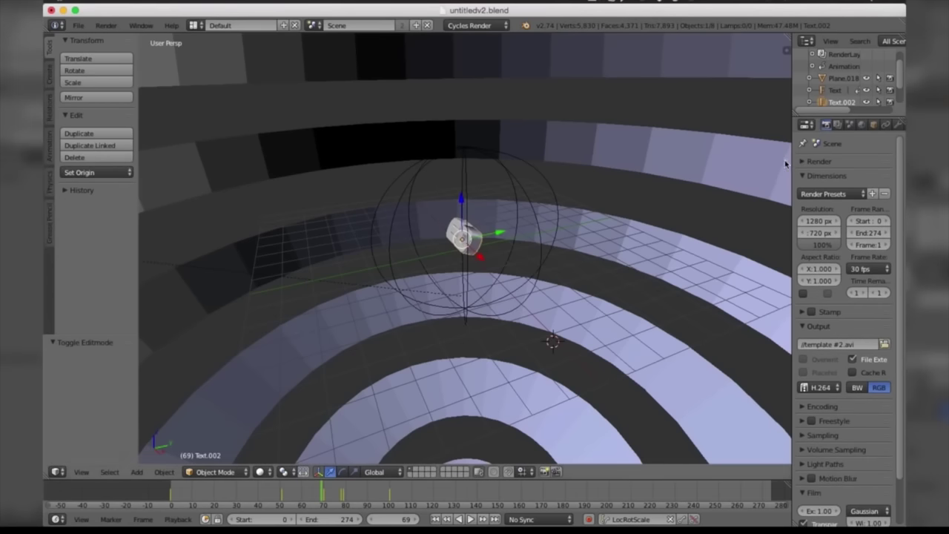
{"action": "left_click_drag", "start_coordinate": [791, 161], "coordinate": [708, 163]}
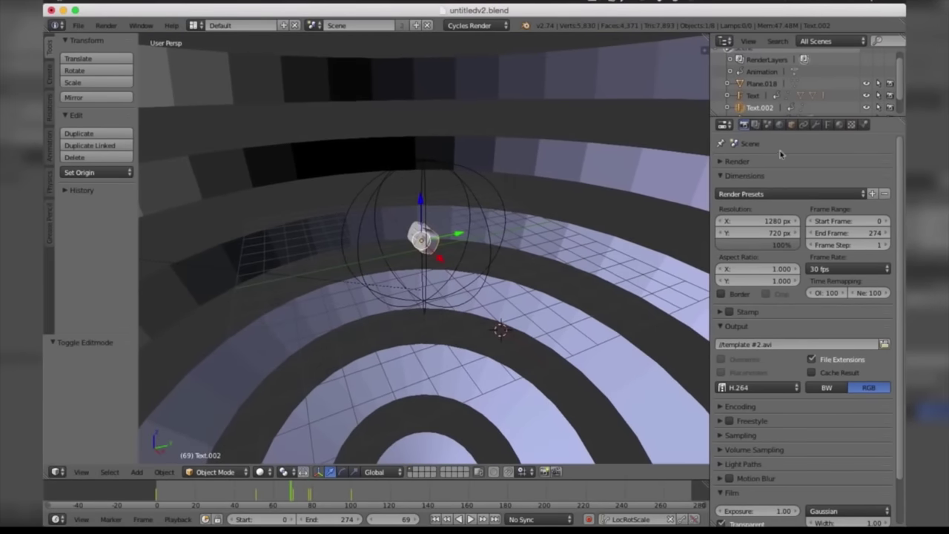
{"action": "left_click", "coordinate": [827, 124]}
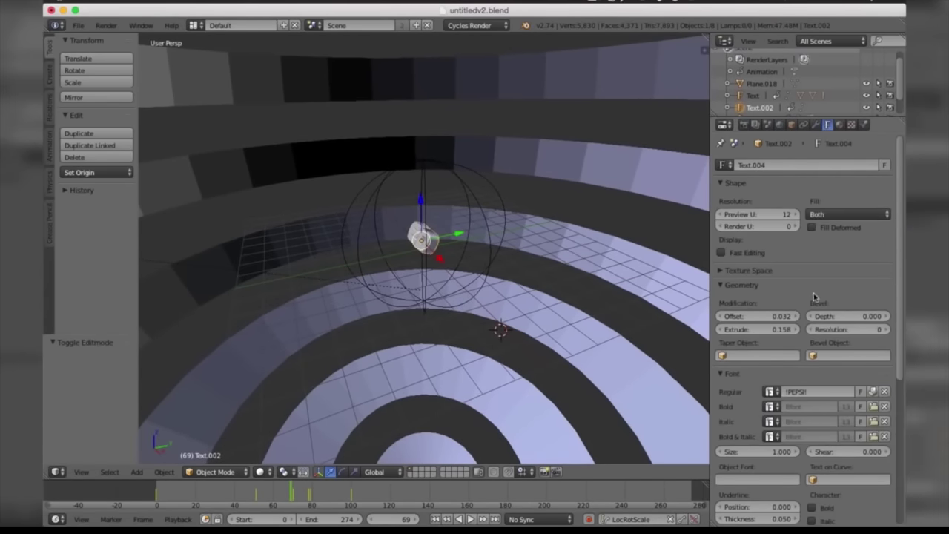
{"action": "scroll", "coordinate": [807, 304], "scroll_direction": "down", "scroll_amount": 2}
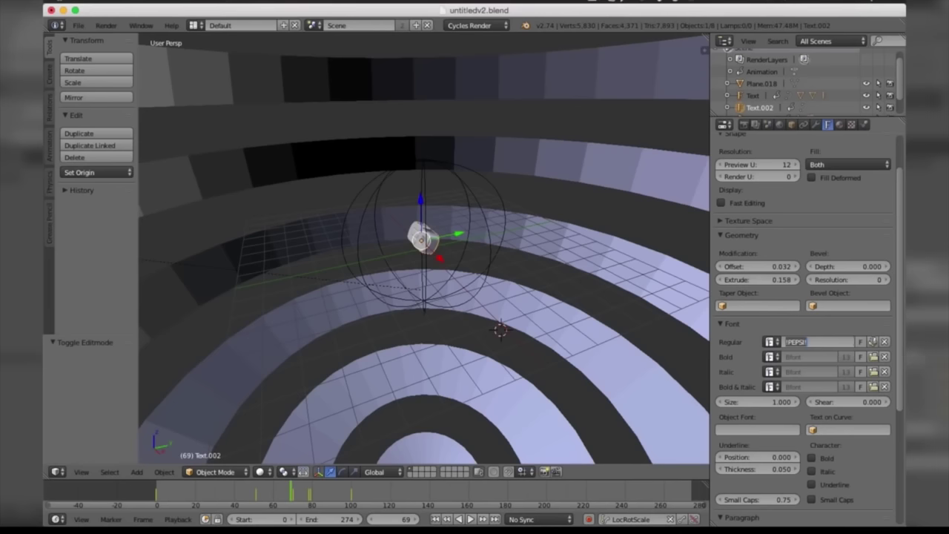
{"action": "left_click", "coordinate": [873, 342]}
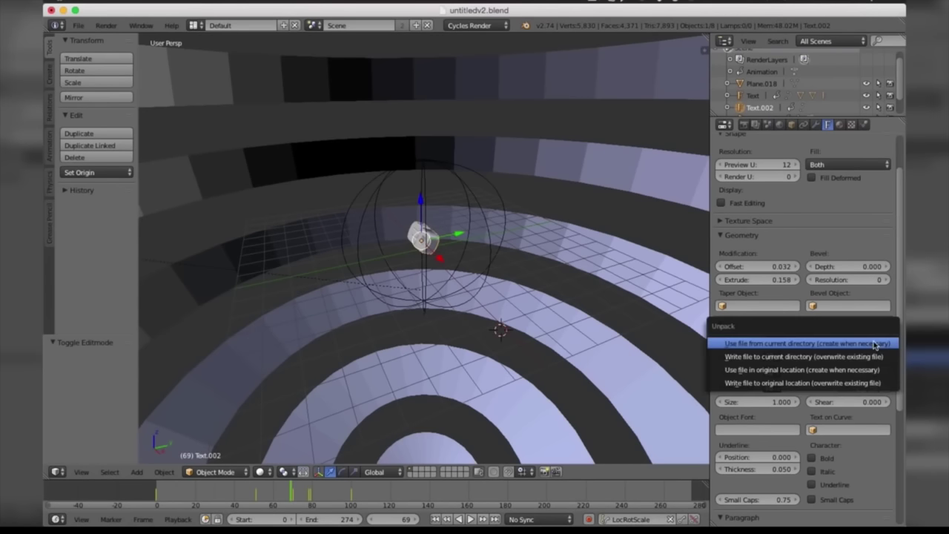
{"action": "left_click", "coordinate": [875, 344]}
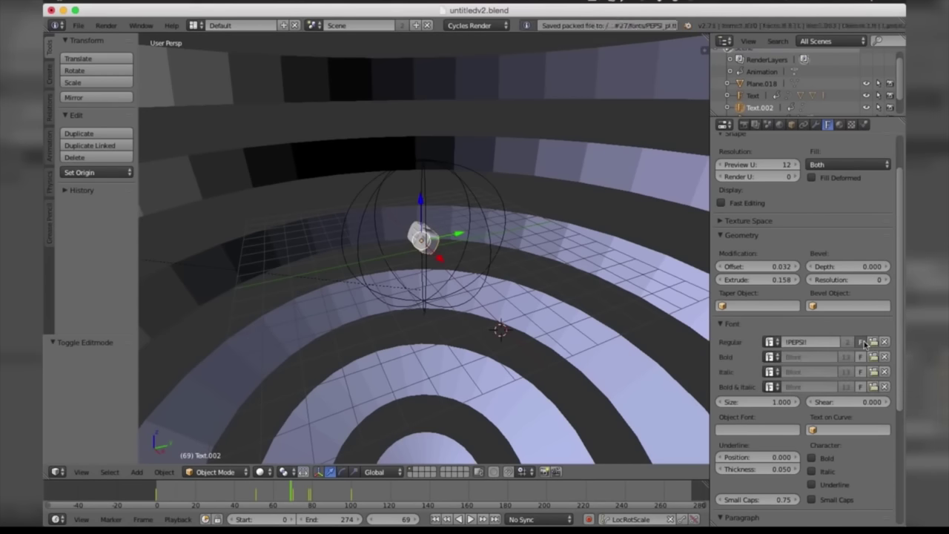
Load AmazDooMRight2.ttf from Library/Fonts as the Regular font.
{"action": "left_click", "coordinate": [874, 342]}
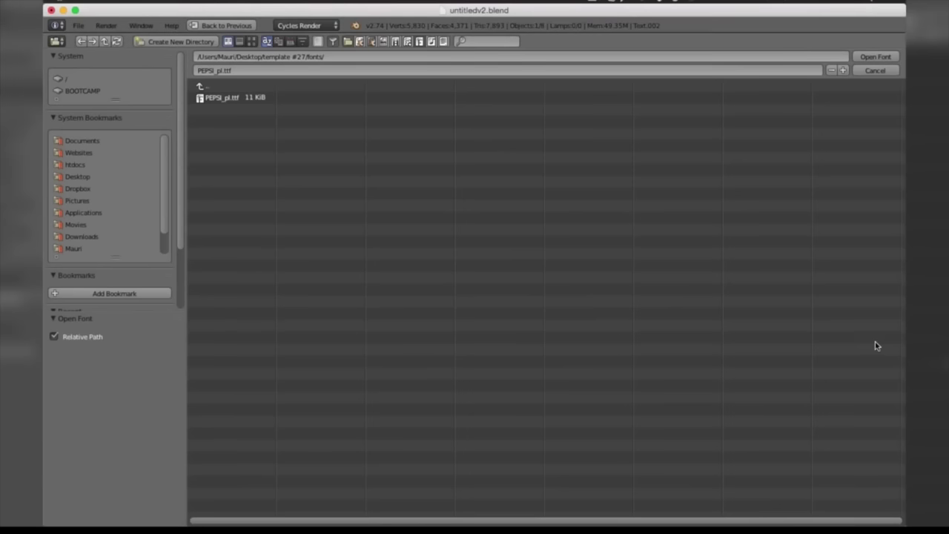
{"action": "left_click", "coordinate": [74, 250]}
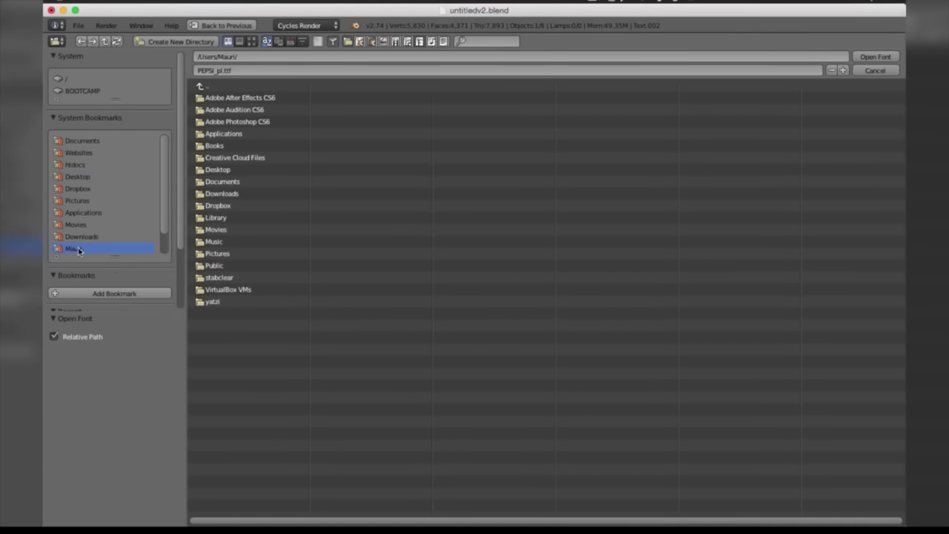
{"action": "left_click", "coordinate": [206, 218]}
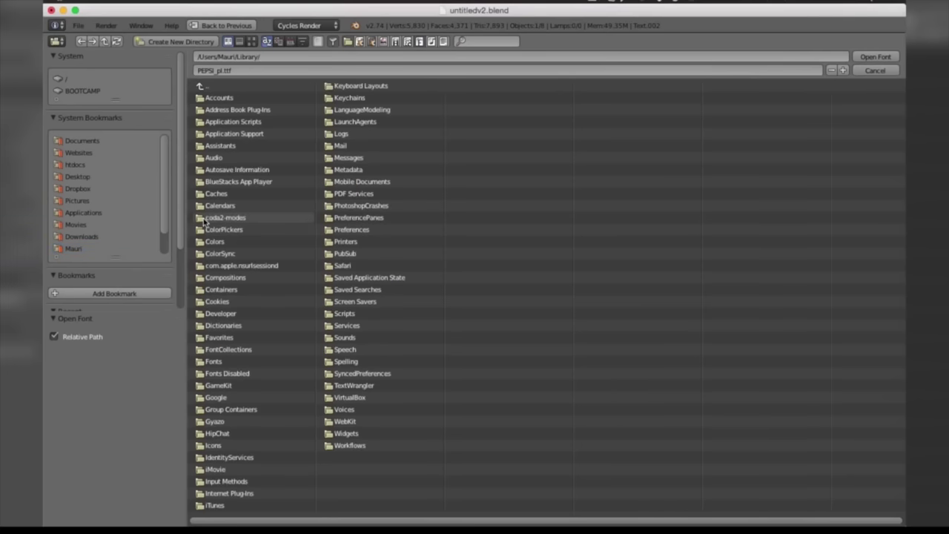
{"action": "left_click", "coordinate": [208, 361]}
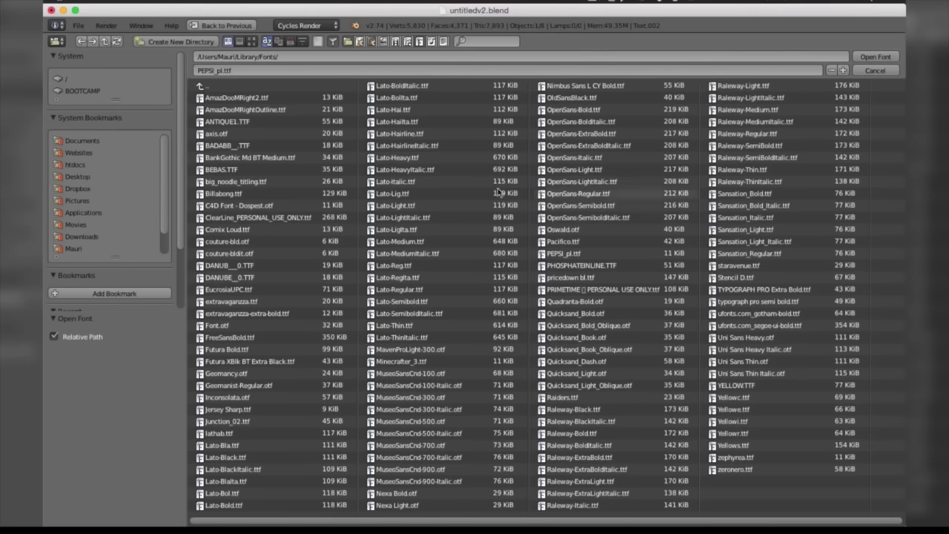
{"action": "left_click", "coordinate": [232, 97]}
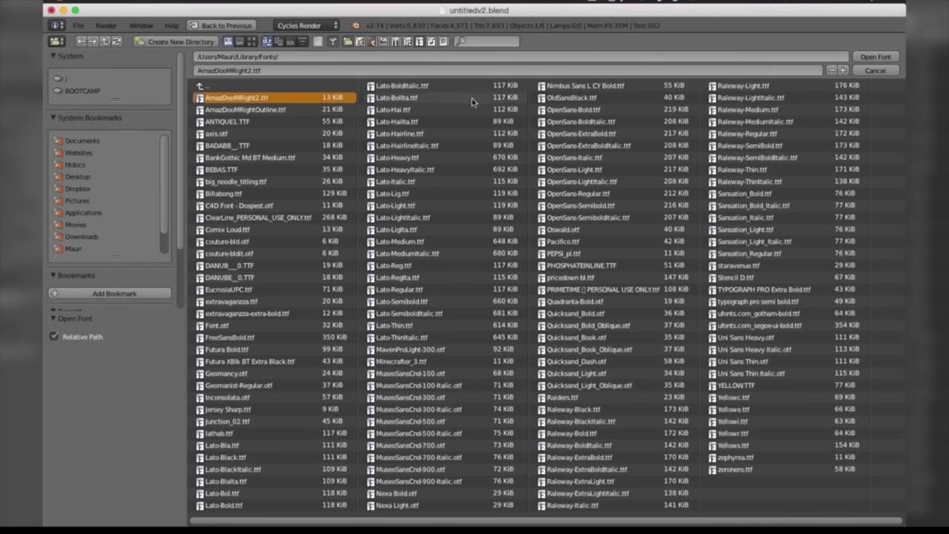
{"action": "key", "text": "Return"}
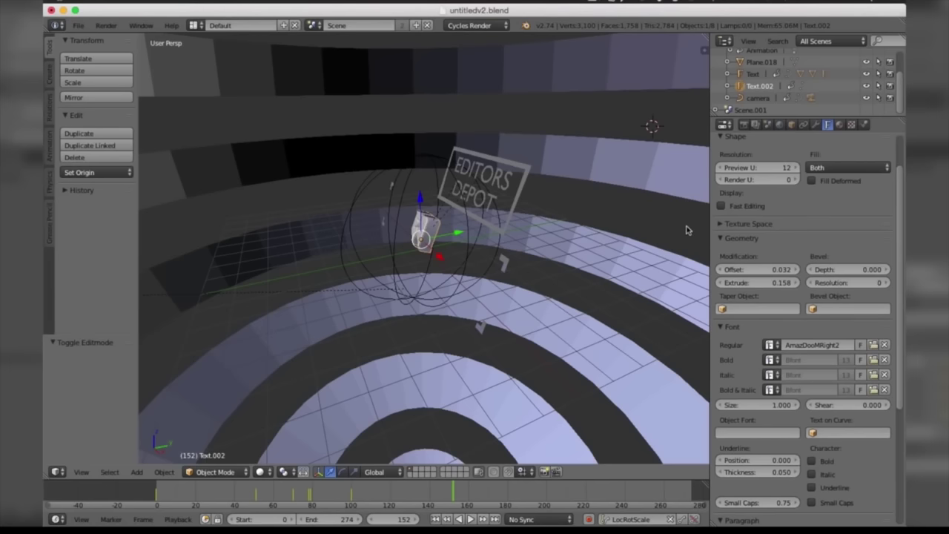
Show the material settings, check other objects, and return to Text.002's material.
{"action": "left_click", "coordinate": [838, 125]}
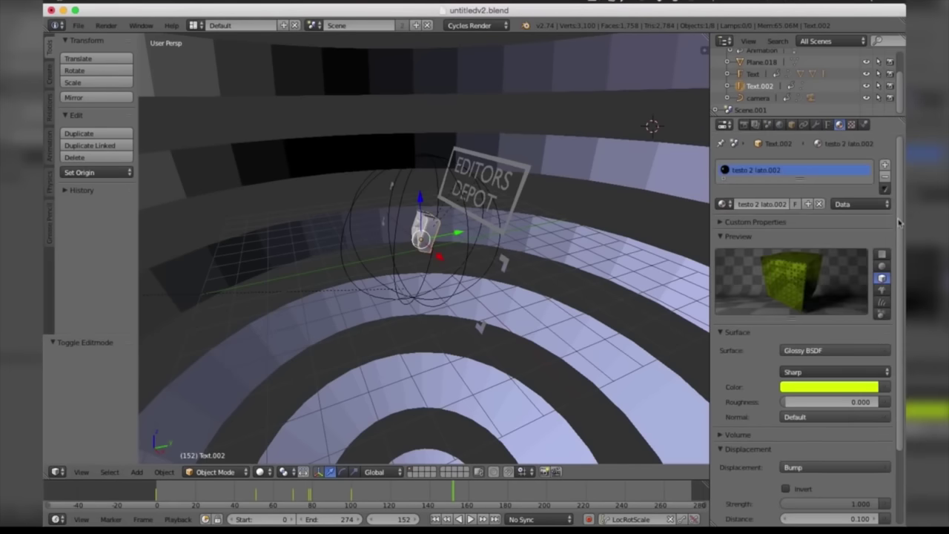
{"action": "scroll", "coordinate": [900, 229], "scroll_direction": "down", "scroll_amount": 2}
{"action": "scroll", "coordinate": [902, 222], "scroll_direction": "up", "scroll_amount": 2}
{"action": "left_click", "coordinate": [754, 76]}
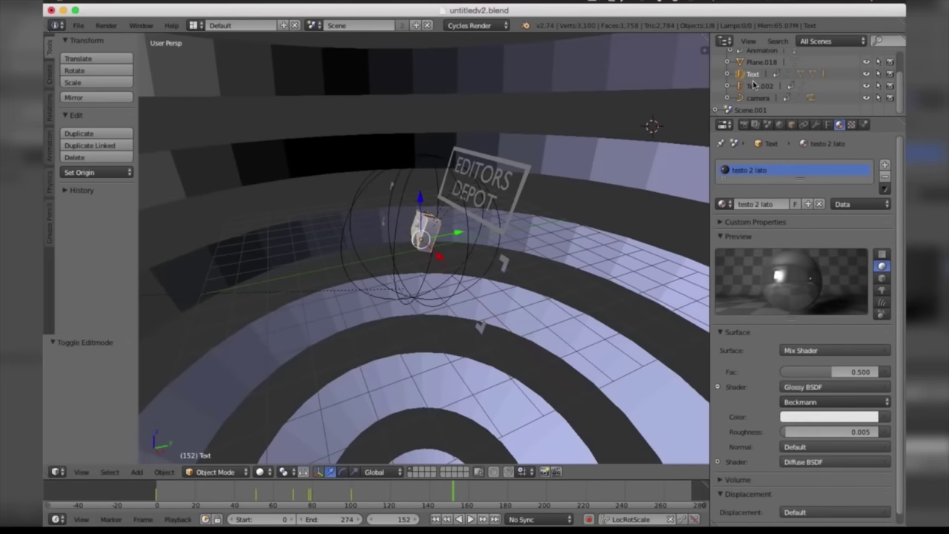
{"action": "left_click", "coordinate": [754, 86]}
{"action": "left_click", "coordinate": [753, 62]}
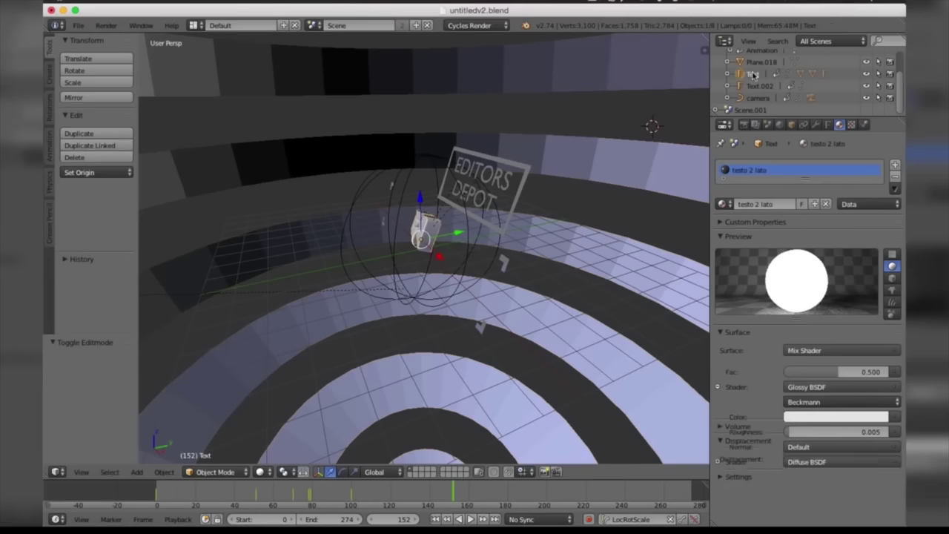
{"action": "left_click", "coordinate": [754, 86]}
{"action": "left_click", "coordinate": [754, 97]}
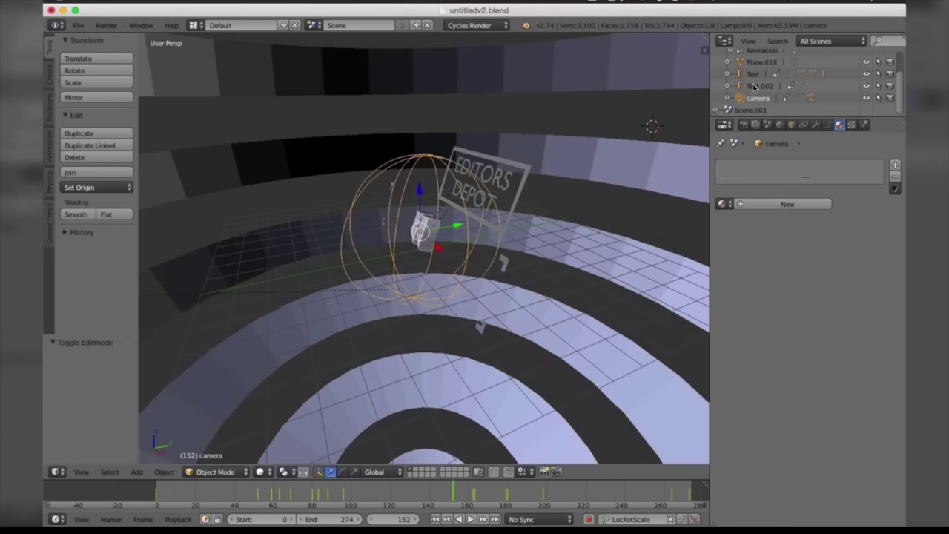
{"action": "left_click", "coordinate": [753, 86]}
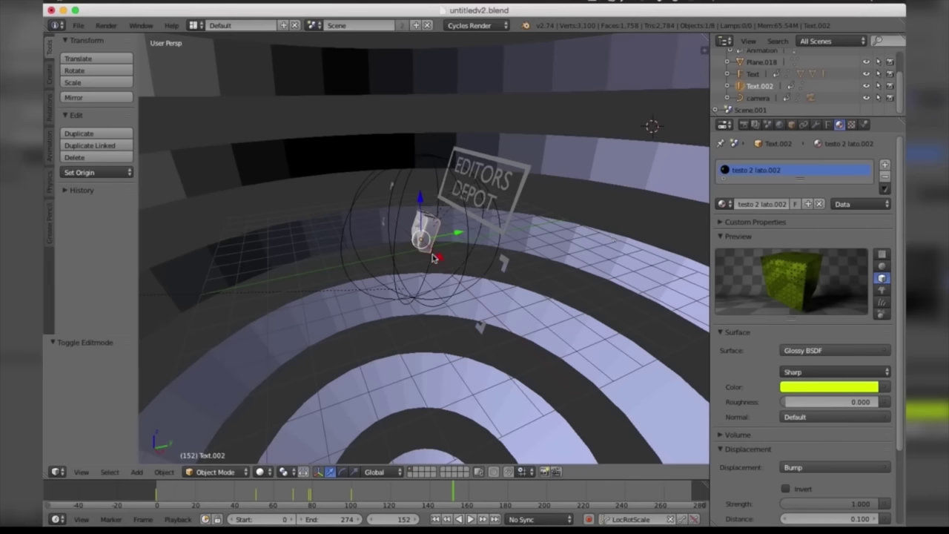
Change Text.002's material colour from yellow to blue on the colour wheel.
{"action": "left_click", "coordinate": [820, 387]}
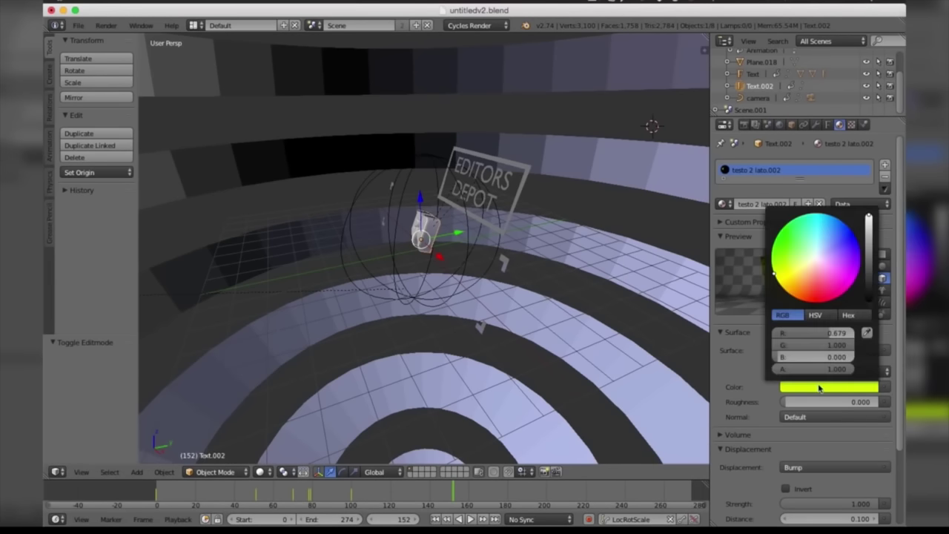
{"action": "mouse_move", "coordinate": [832, 254]}
{"action": "left_mouse_down"}
{"action": "mouse_move", "coordinate": [859, 244]}
{"action": "mouse_move", "coordinate": [833, 254]}
{"action": "left_mouse_up"}
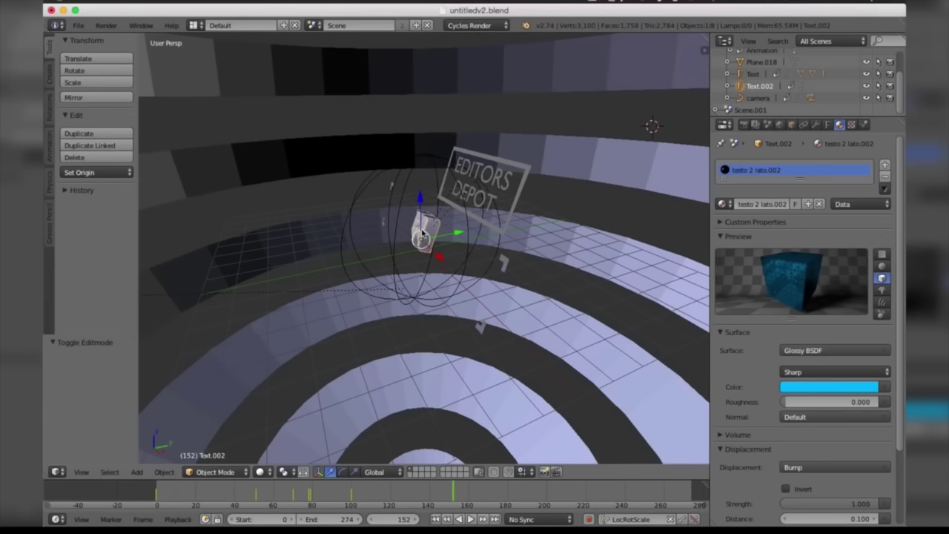
{"action": "key", "text": "ctrl+z"}
Set the render output path to the Desktop with the file name 'template'.
{"action": "left_click", "coordinate": [743, 125]}
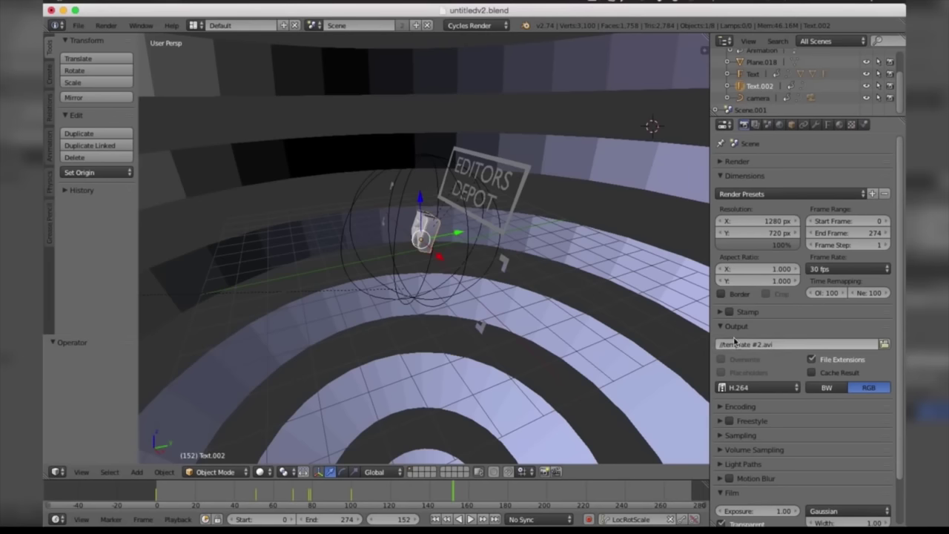
{"action": "left_click", "coordinate": [886, 346]}
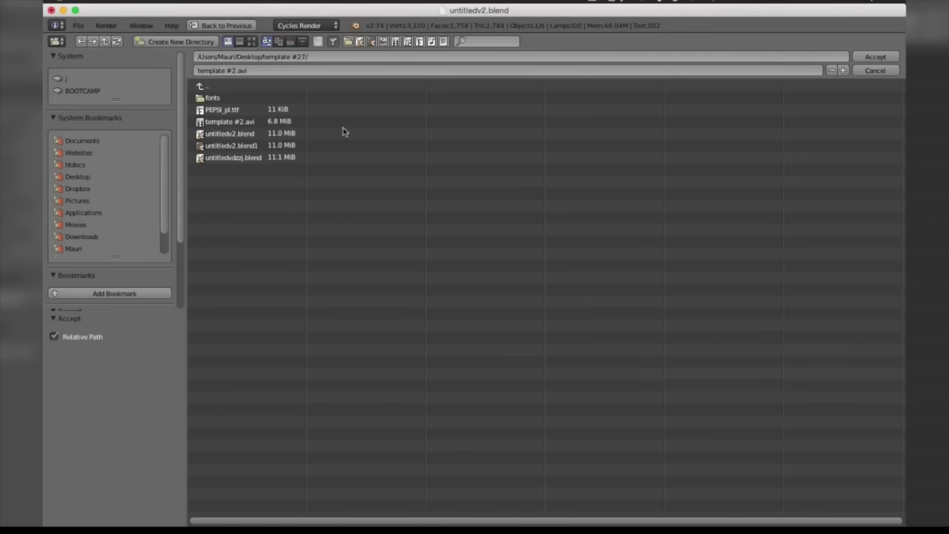
{"action": "left_click", "coordinate": [78, 178]}
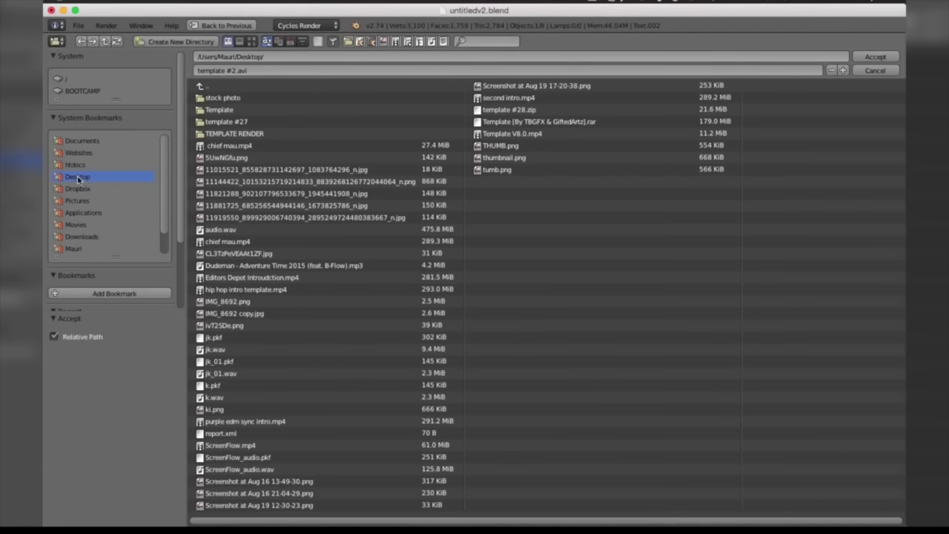
{"action": "left_click", "coordinate": [262, 72]}
{"action": "key", "text": "Return"}
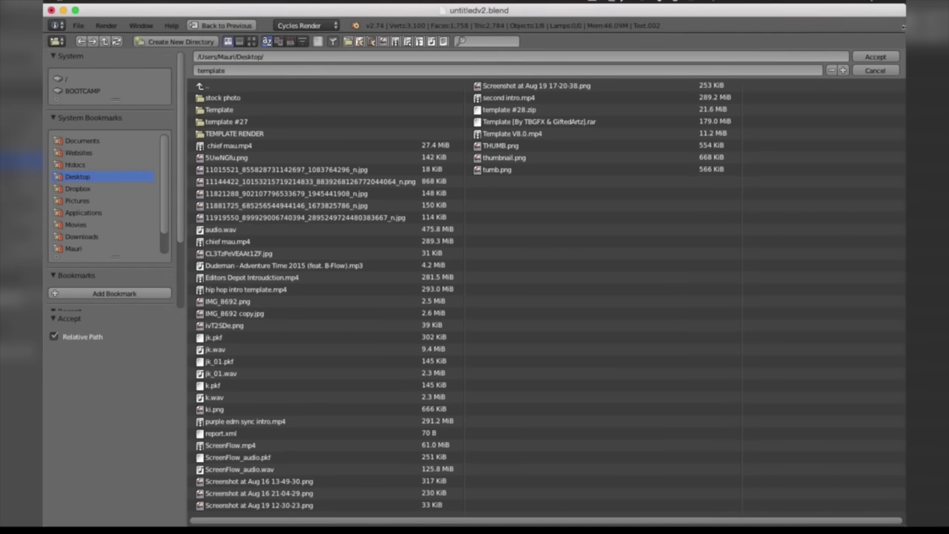
{"action": "left_click", "coordinate": [876, 56]}
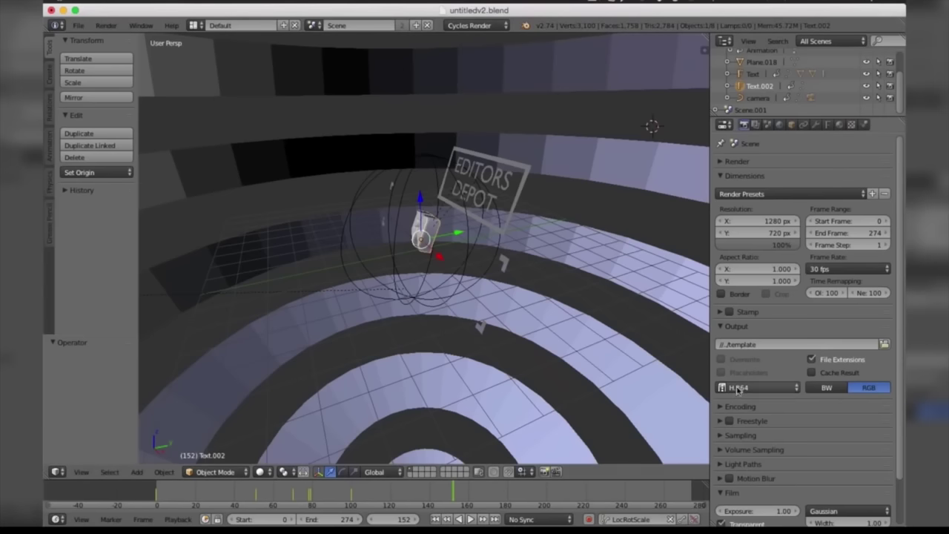
Keep H.264 as the output format and set the encoding container to H.264.
{"action": "left_click", "coordinate": [738, 391]}
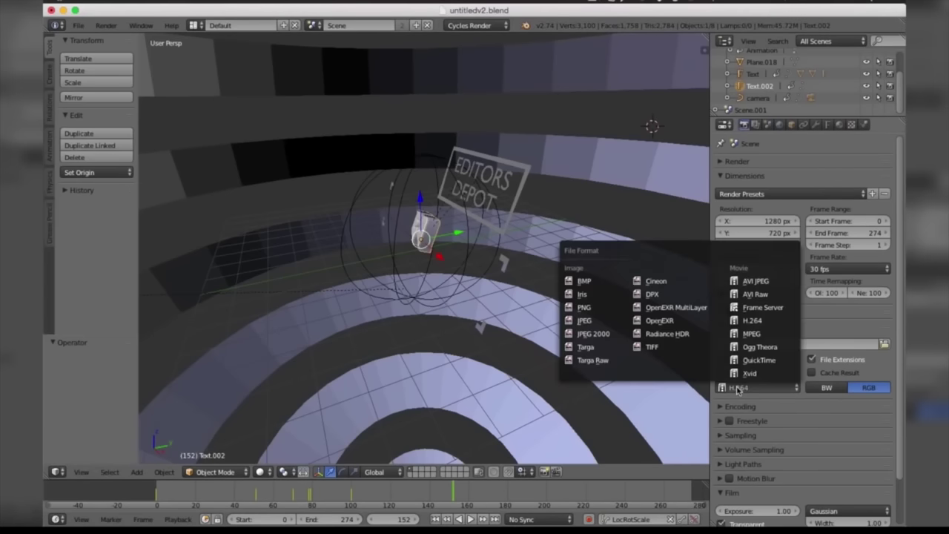
{"action": "left_click", "coordinate": [743, 323]}
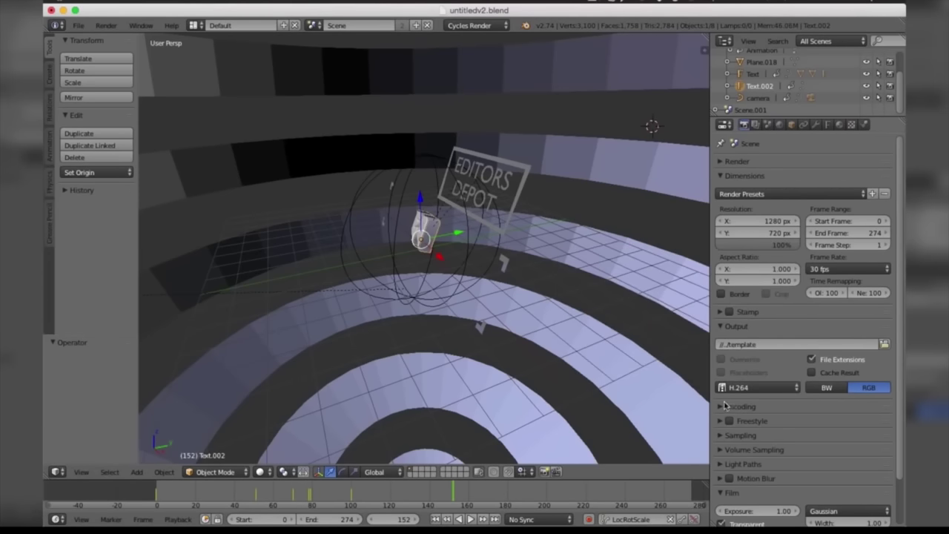
{"action": "left_click", "coordinate": [720, 407]}
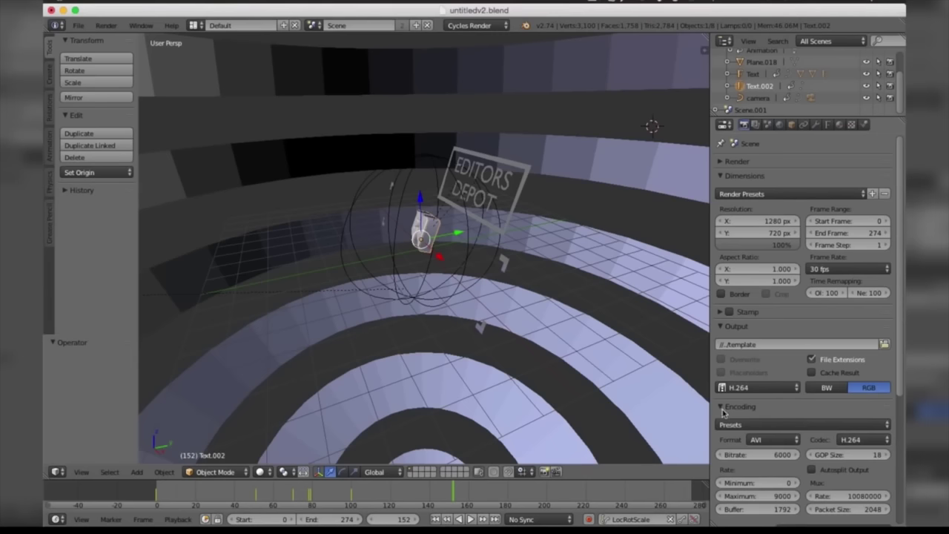
{"action": "left_click", "coordinate": [763, 441]}
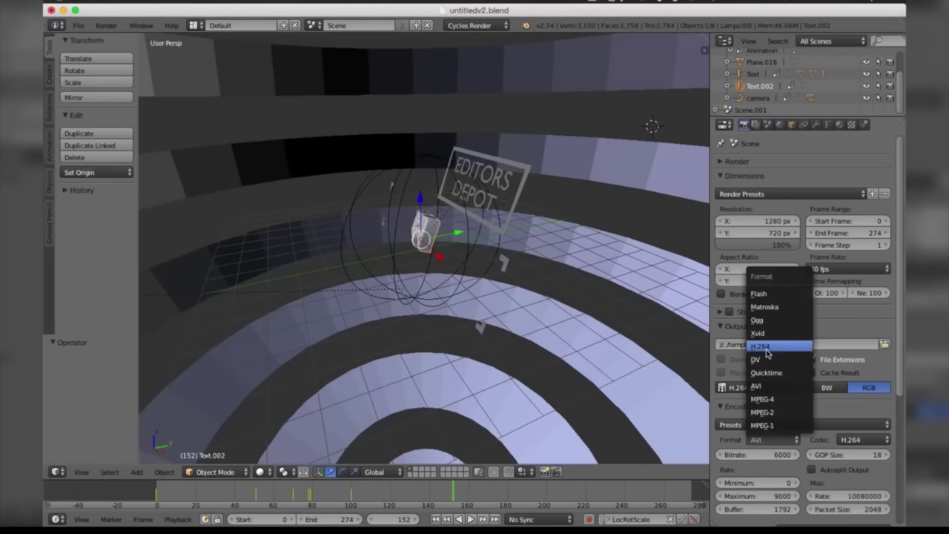
{"action": "left_click", "coordinate": [765, 348]}
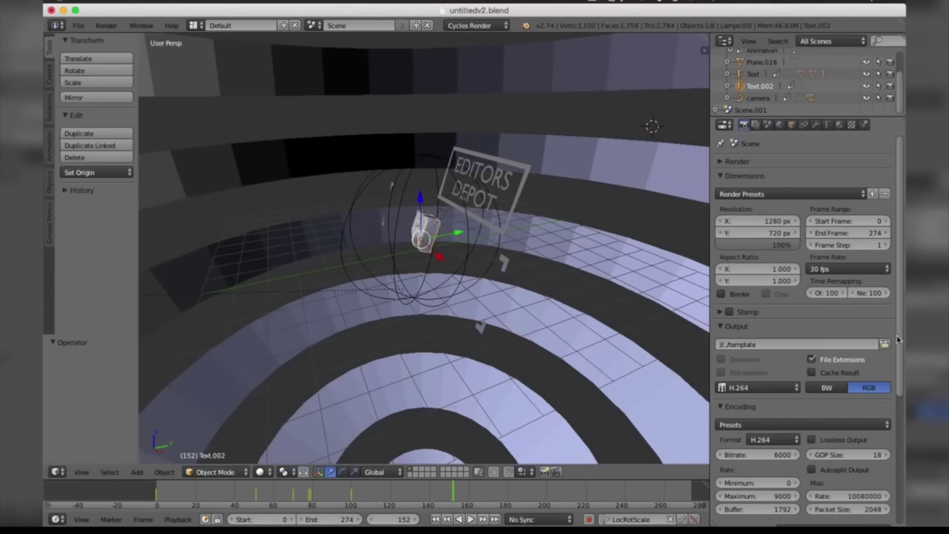
{"action": "left_click_drag", "start_coordinate": [901, 339], "coordinate": [899, 420]}
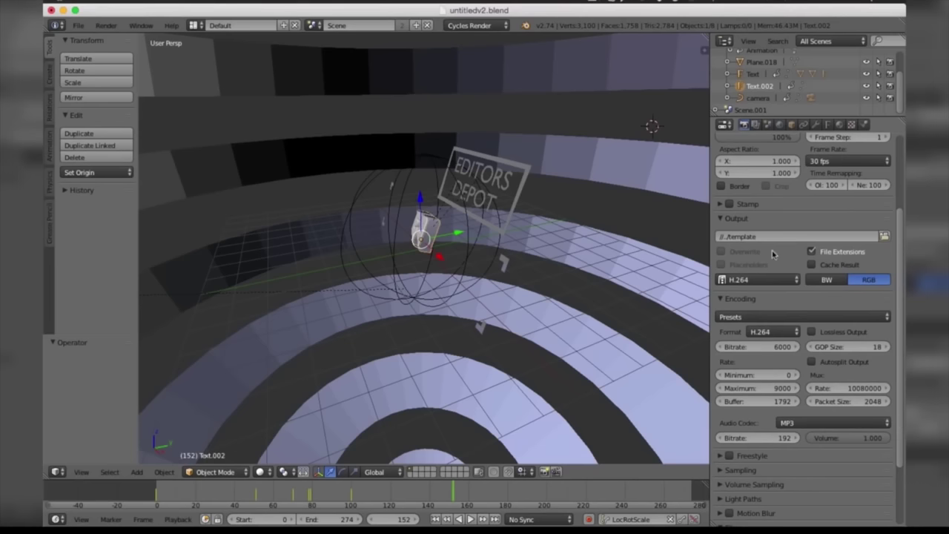
Switch the output format to QuickTime with JPEG codec at 86% quality.
{"action": "left_click", "coordinate": [772, 285]}
{"action": "left_click", "coordinate": [759, 253]}
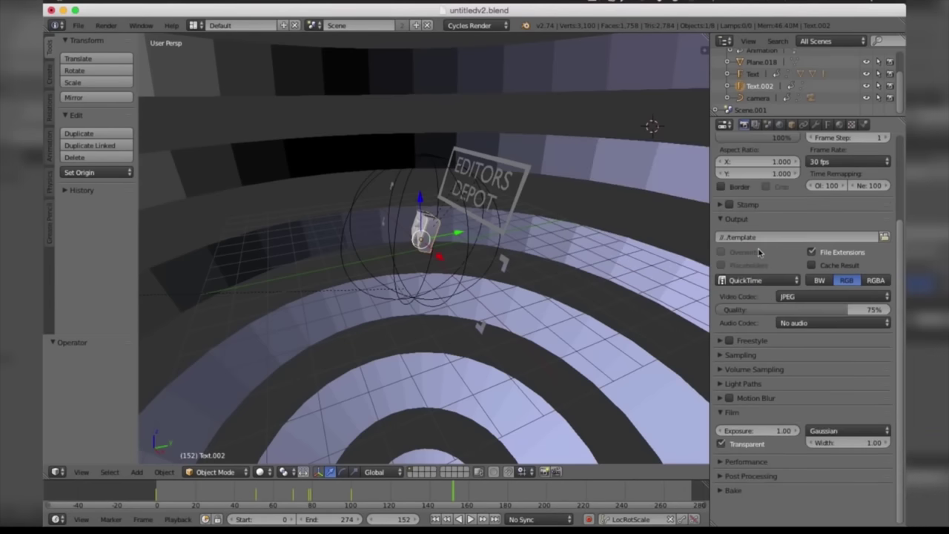
{"action": "left_click", "coordinate": [791, 286]}
{"action": "left_click", "coordinate": [773, 281]}
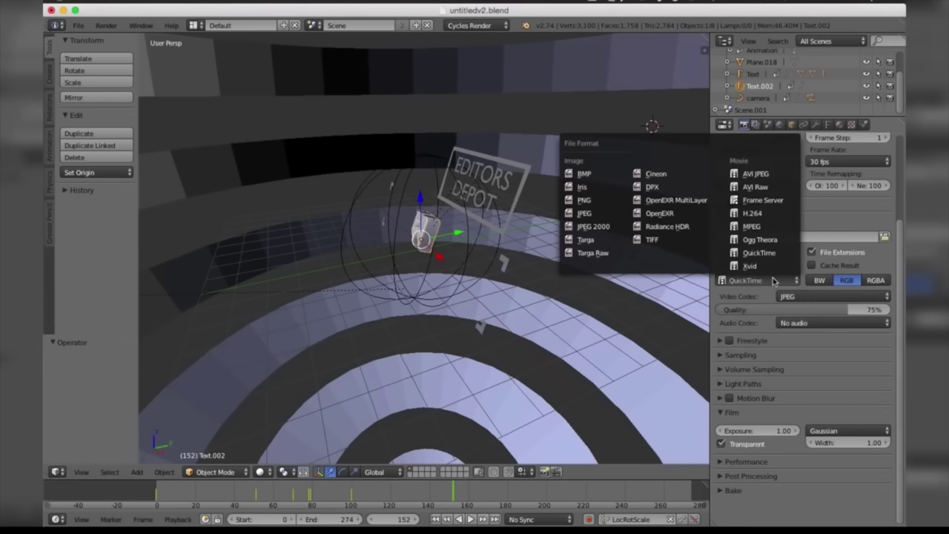
{"action": "left_click_drag", "start_coordinate": [808, 311], "coordinate": [736, 299]}
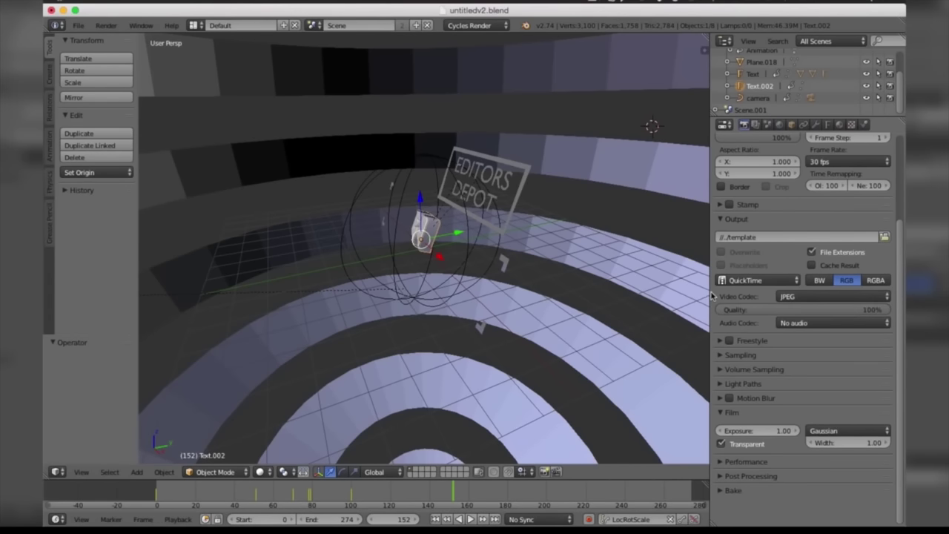
{"action": "scroll", "coordinate": [742, 297], "scroll_direction": "up", "scroll_amount": 2}
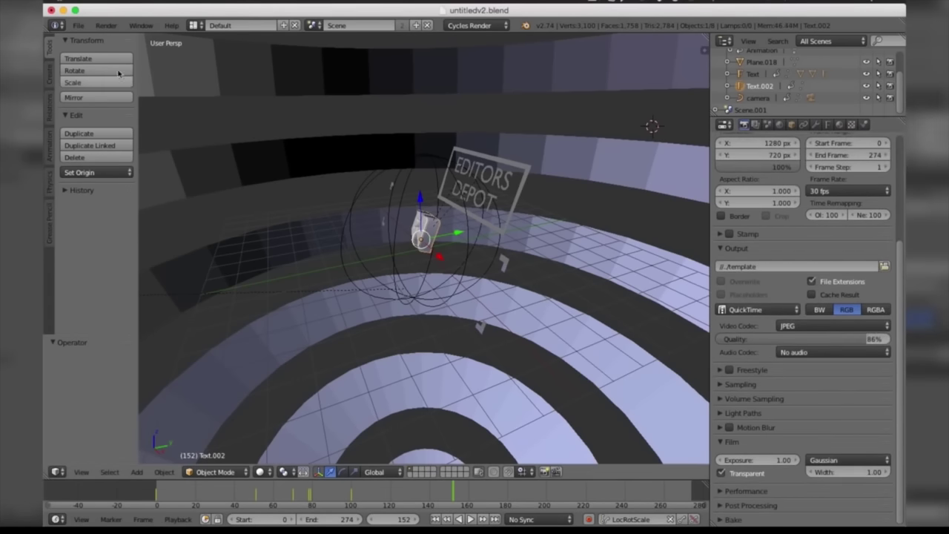
{"action": "left_click", "coordinate": [104, 25]}
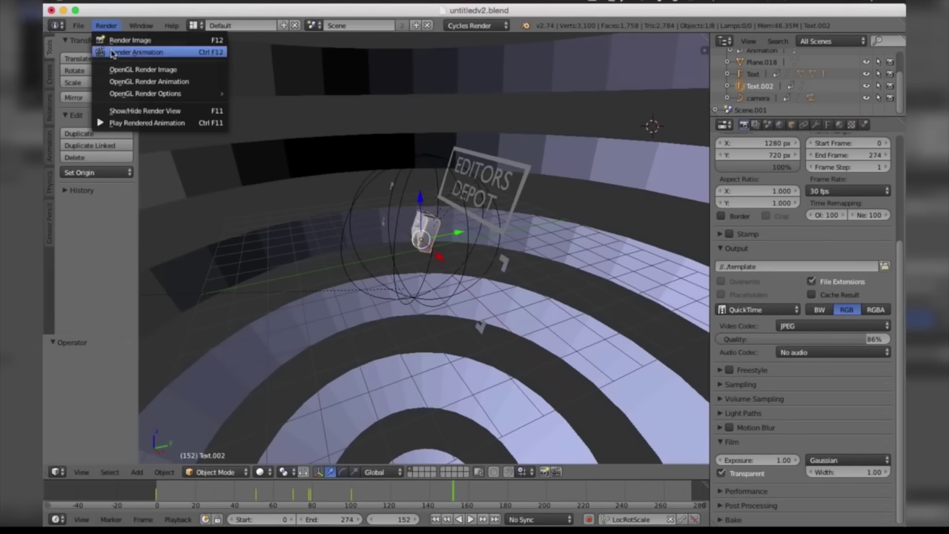
{"action": "scroll", "coordinate": [899, 280], "scroll_direction": "up", "scroll_amount": 2}
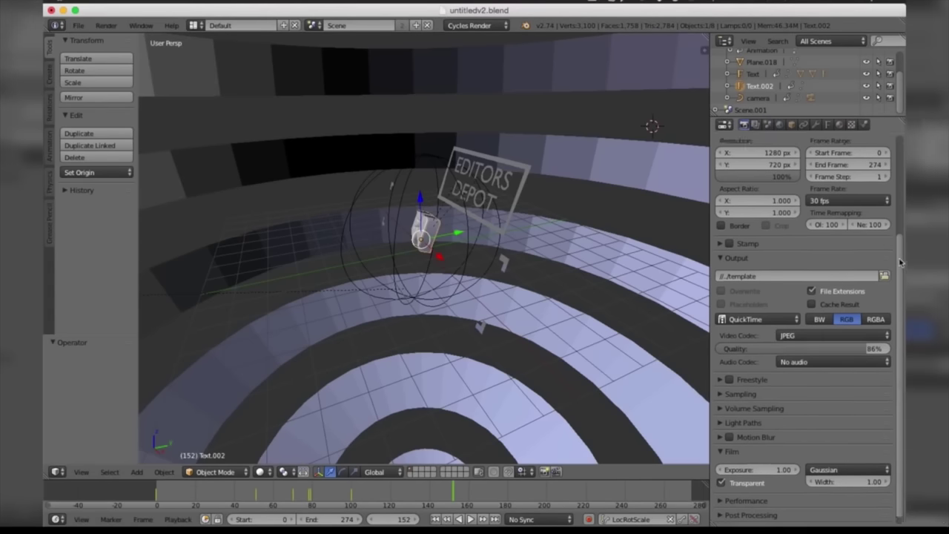
{"action": "scroll", "coordinate": [900, 222], "scroll_direction": "up", "scroll_amount": 3}
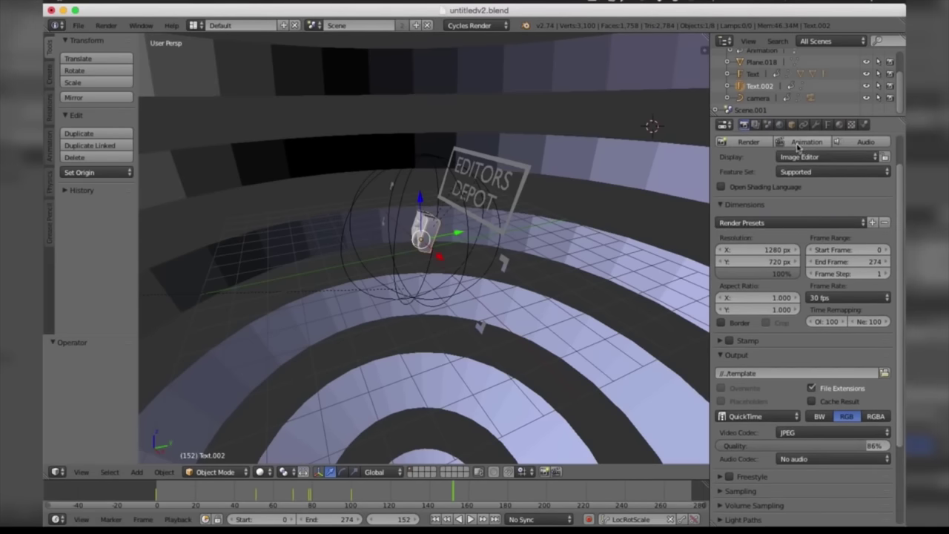